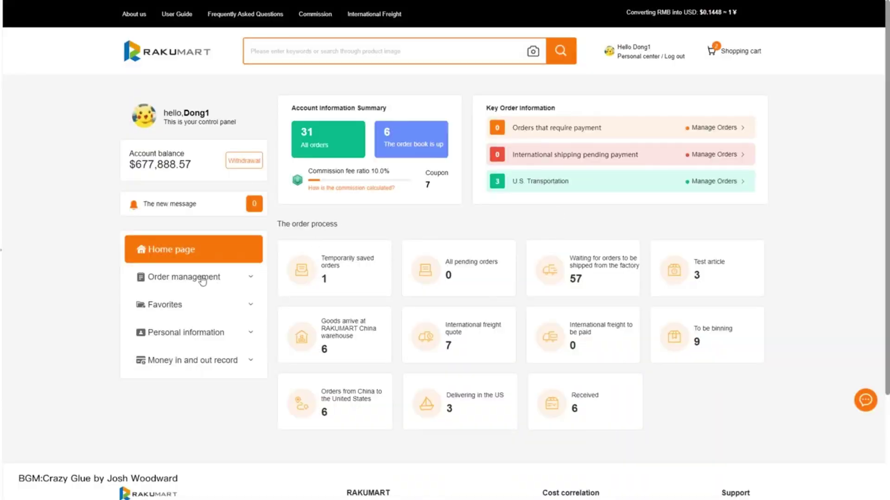
Step: Open Order management's Order in transit list of 53 delivery notes
{"action": "left_click", "coordinate": [202, 278]}
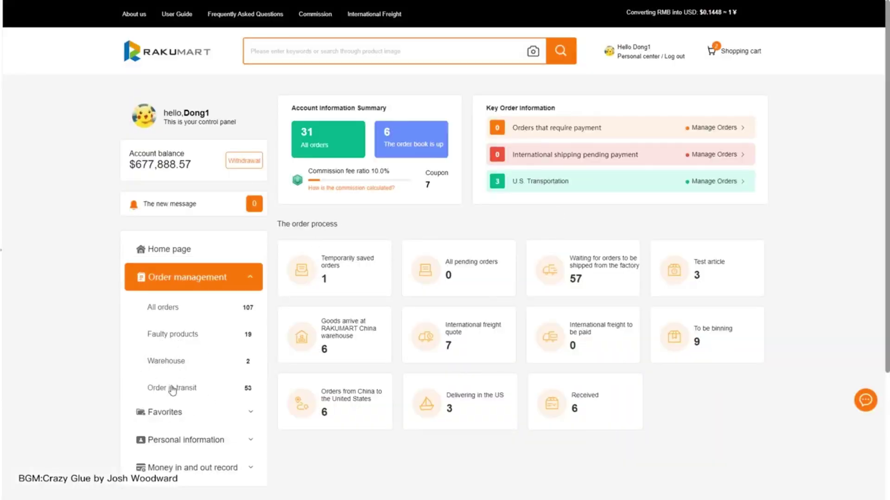
{"action": "left_click", "coordinate": [172, 389]}
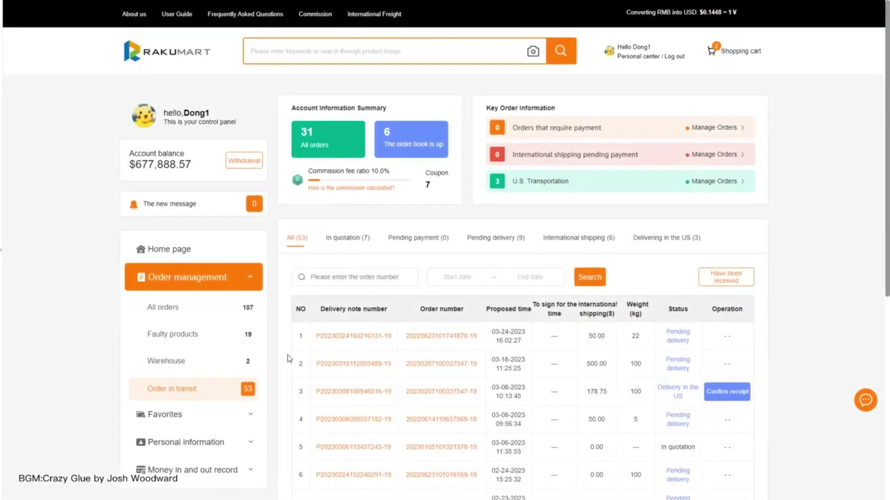
Step: Try the order number search and date range calendar, leaving all 53 shipments unfiltered
{"action": "left_click", "coordinate": [368, 279]}
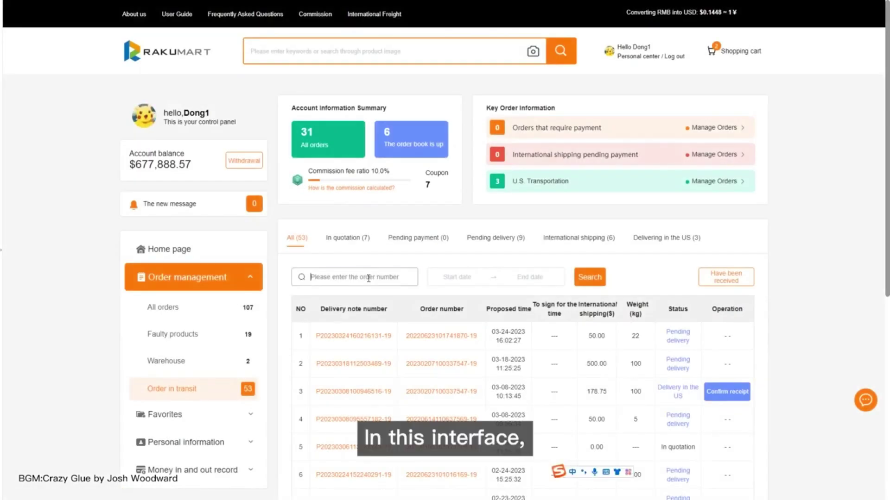
{"action": "left_click", "coordinate": [449, 276]}
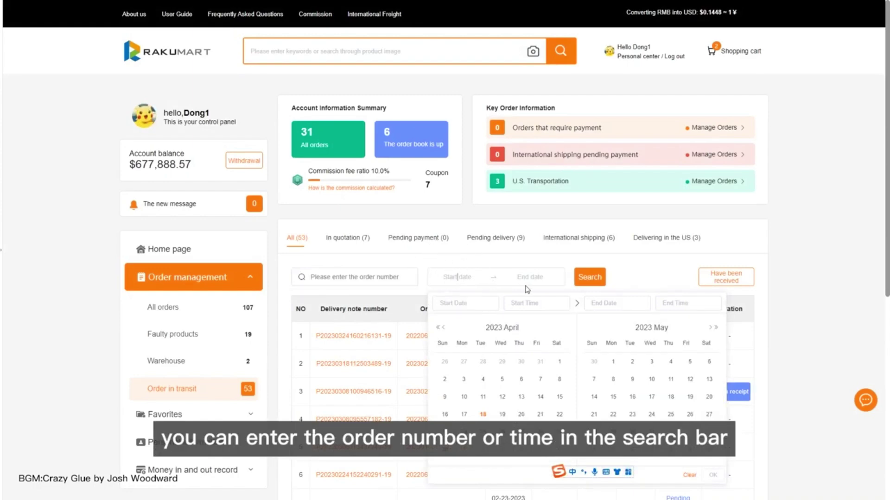
{"action": "left_click", "coordinate": [632, 279]}
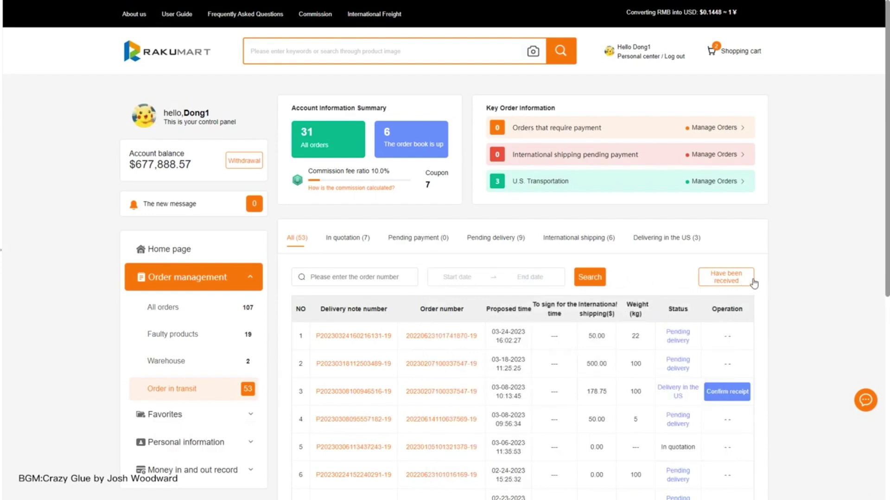
Step: View the 'Have been received' orders, then return to the tabbed in-transit list
{"action": "left_click", "coordinate": [738, 277]}
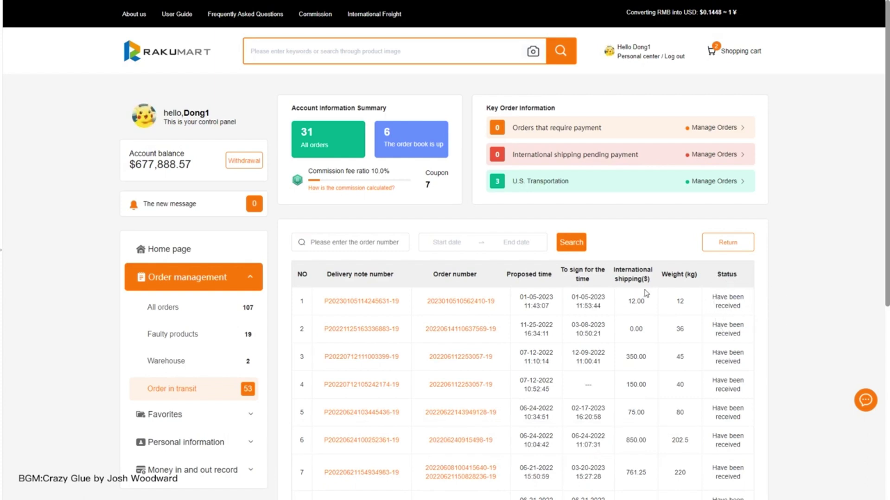
{"action": "left_click", "coordinate": [741, 249]}
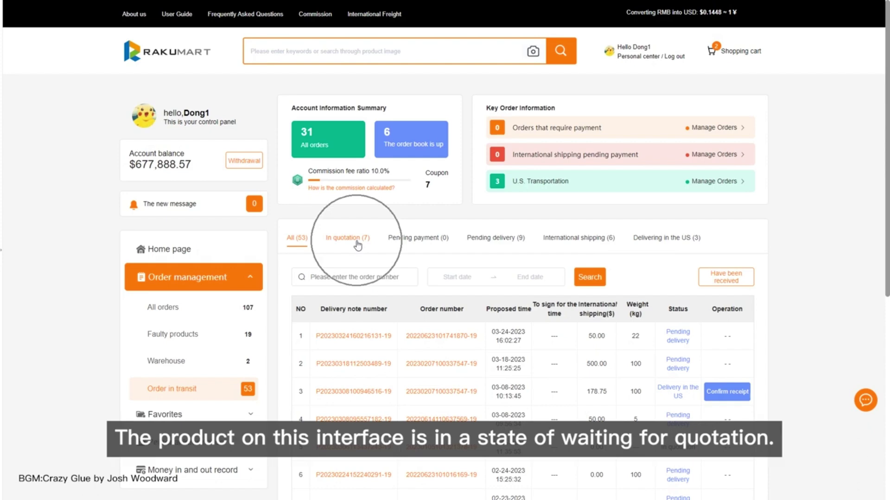
{"action": "left_click", "coordinate": [357, 245]}
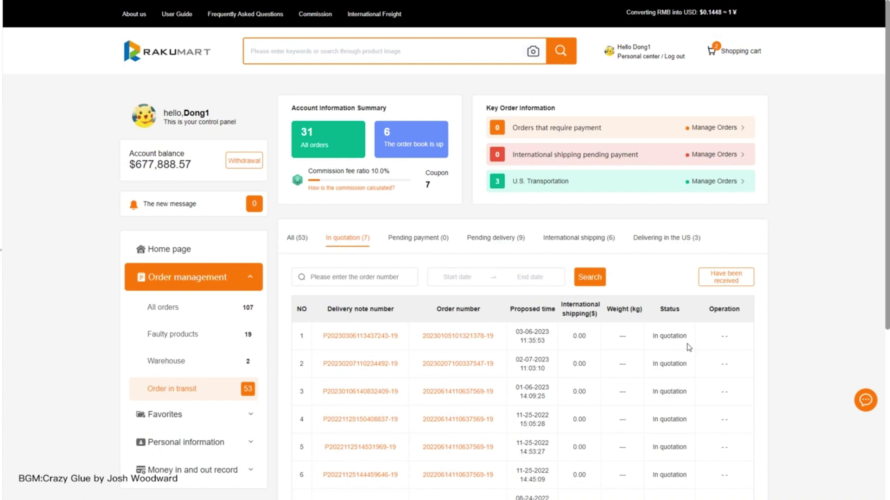
{"action": "left_click", "coordinate": [368, 395]}
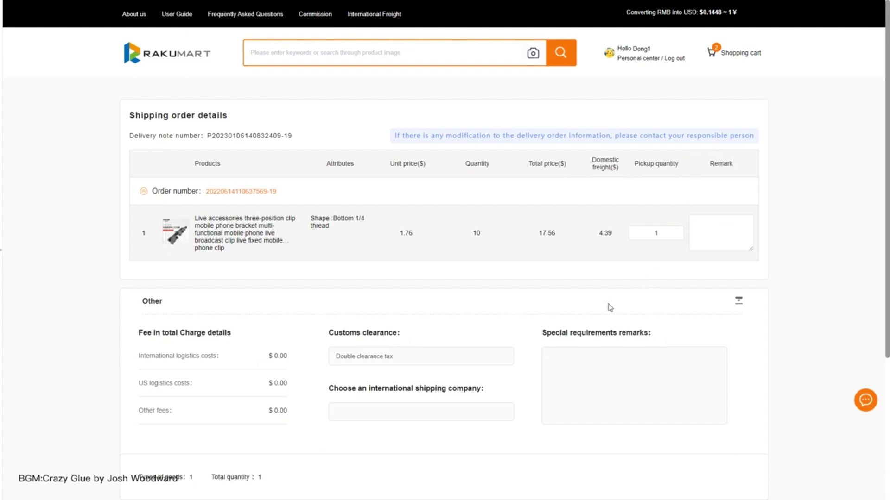
{"action": "scroll", "coordinate": [609, 306], "scroll_direction": "down", "scroll_amount": 1}
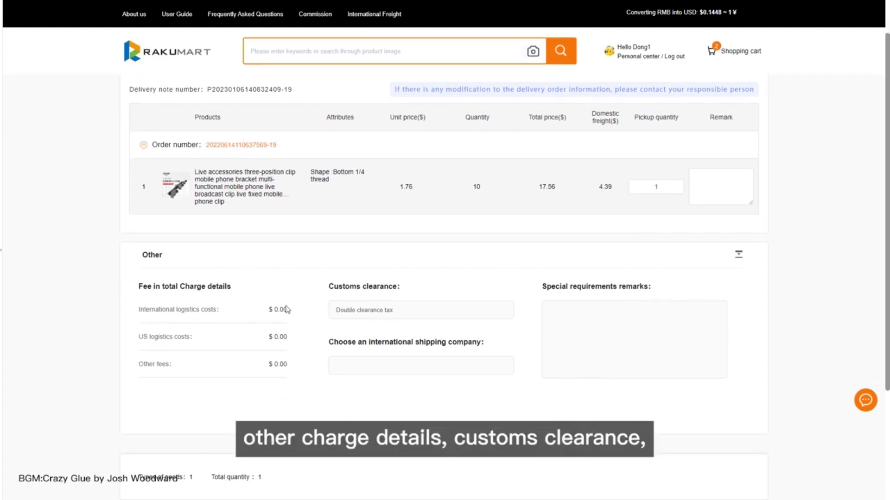
Step: Review the shipment's fees and shipping address, then list the nine pending-delivery shipments
{"action": "left_click", "coordinate": [420, 297]}
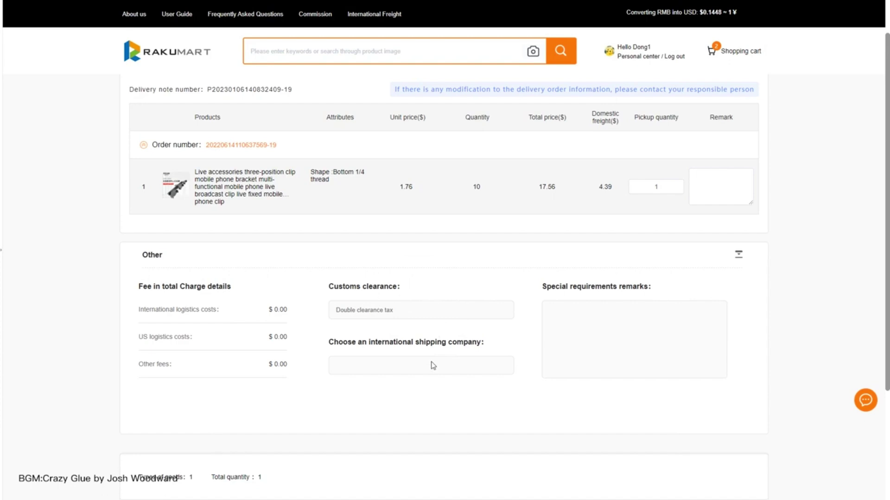
{"action": "left_click", "coordinate": [431, 365]}
{"action": "scroll", "coordinate": [432, 365], "scroll_direction": "down", "scroll_amount": 3}
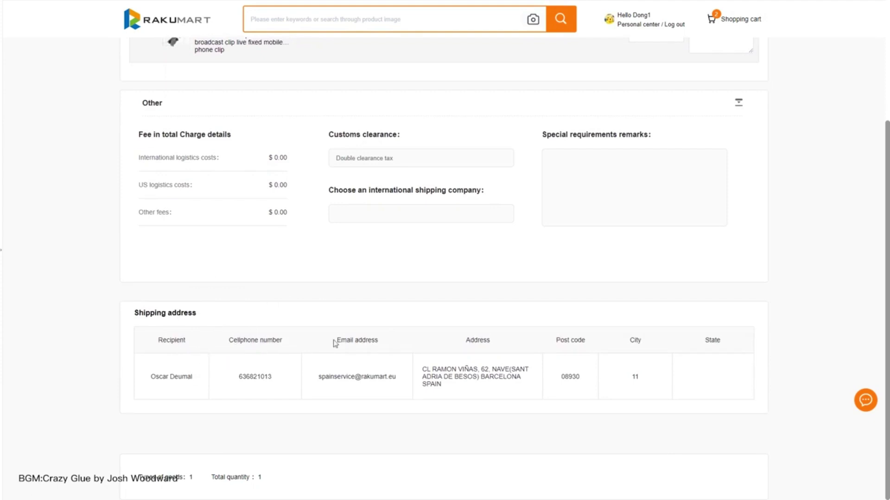
{"action": "left_click", "coordinate": [369, 357]}
{"action": "left_click", "coordinate": [495, 359]}
{"action": "left_click", "coordinate": [616, 354]}
{"action": "scroll", "coordinate": [616, 354], "scroll_direction": "up", "scroll_amount": 6}
{"action": "scroll", "coordinate": [616, 353], "scroll_direction": "up", "scroll_amount": 4}
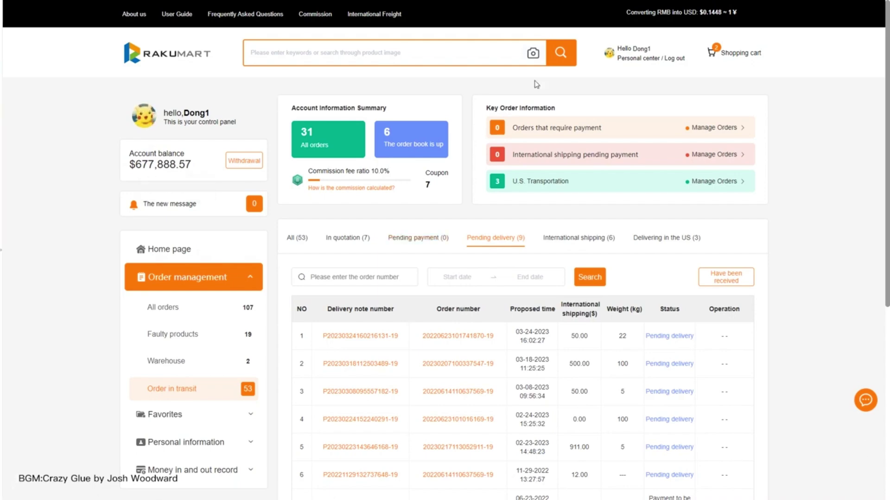
{"action": "left_click", "coordinate": [360, 336]}
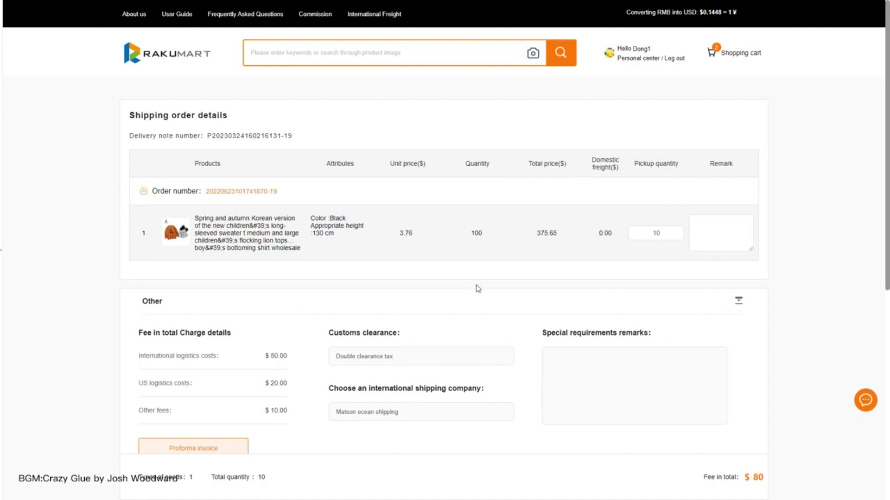
{"action": "scroll", "coordinate": [480, 284], "scroll_direction": "down", "scroll_amount": 1}
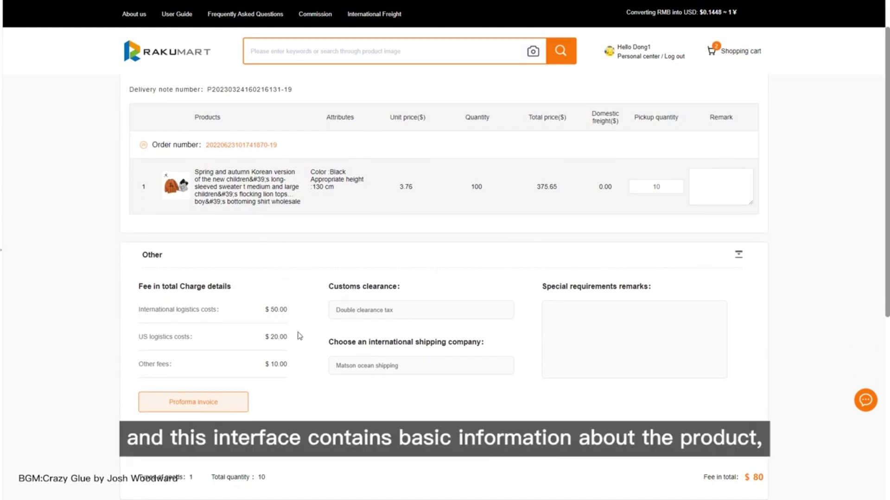
{"action": "scroll", "coordinate": [289, 323], "scroll_direction": "down", "scroll_amount": 2}
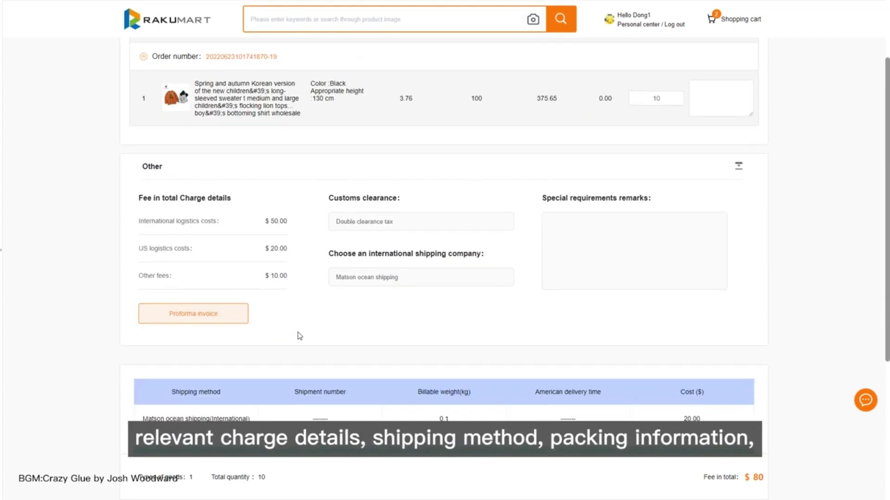
{"action": "scroll", "coordinate": [299, 336], "scroll_direction": "down", "scroll_amount": 1}
{"action": "scroll", "coordinate": [299, 336], "scroll_direction": "down", "scroll_amount": 1}
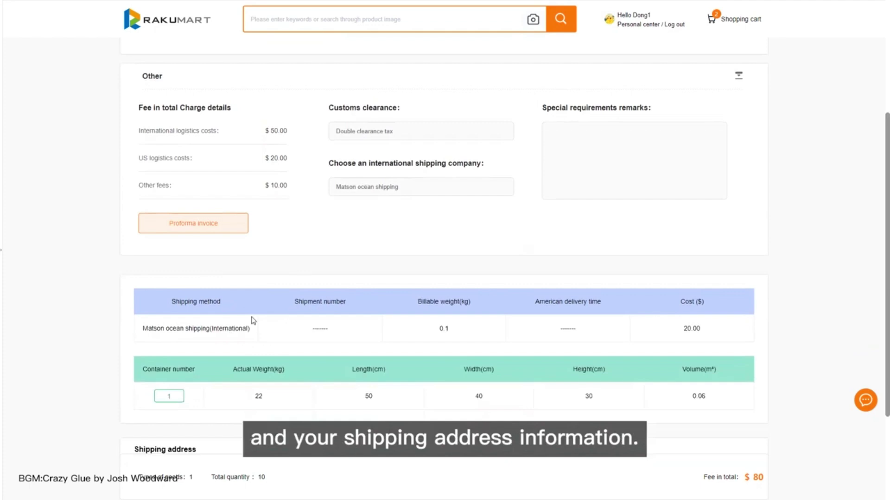
{"action": "scroll", "coordinate": [252, 321], "scroll_direction": "down", "scroll_amount": 1}
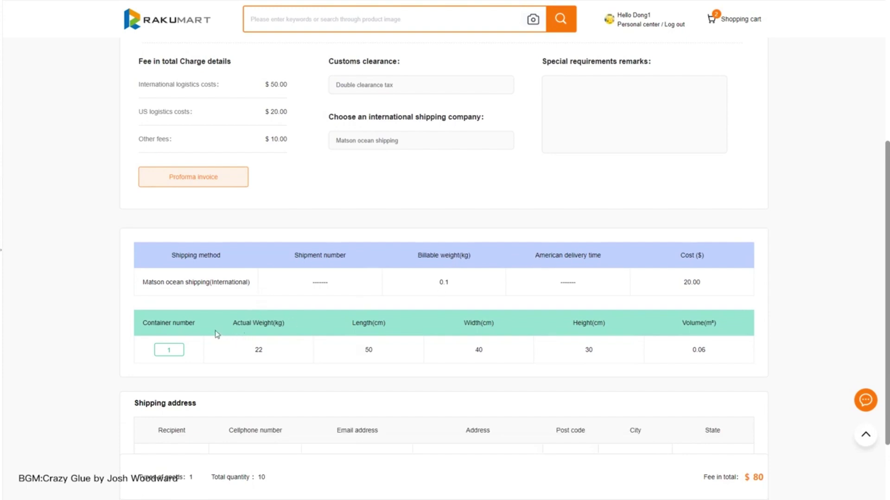
{"action": "left_click", "coordinate": [169, 349]}
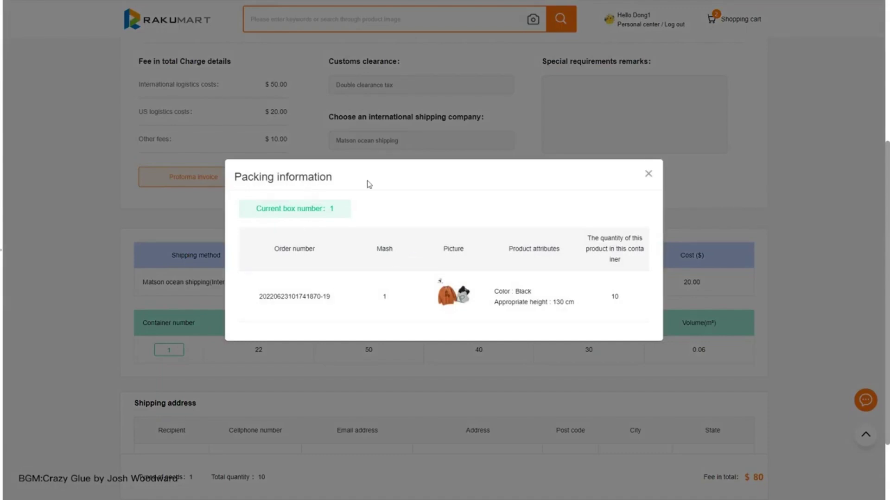
{"action": "left_click", "coordinate": [648, 174]}
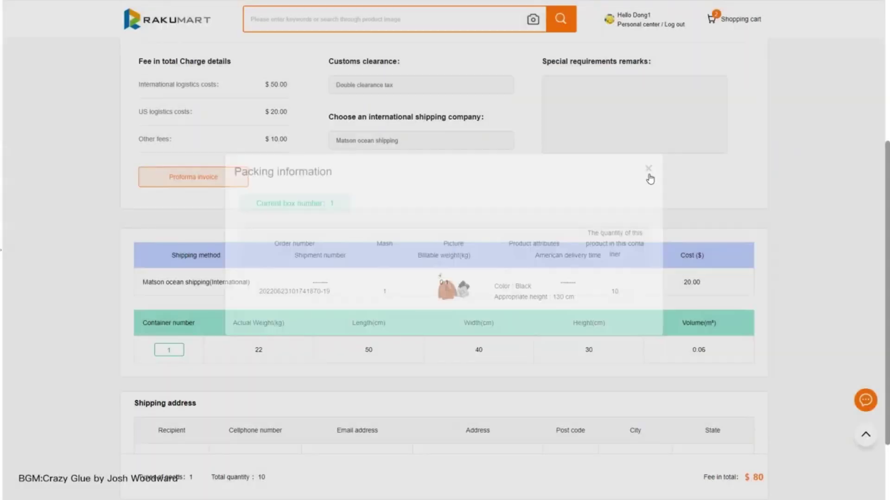
{"action": "scroll", "coordinate": [250, 376], "scroll_direction": "down", "scroll_amount": 2}
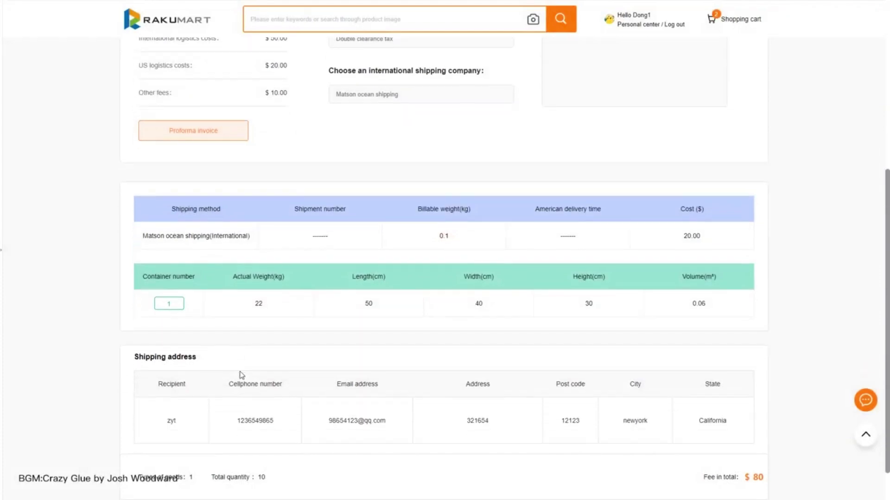
{"action": "scroll", "coordinate": [241, 375], "scroll_direction": "down", "scroll_amount": 1}
{"action": "left_click", "coordinate": [220, 314]}
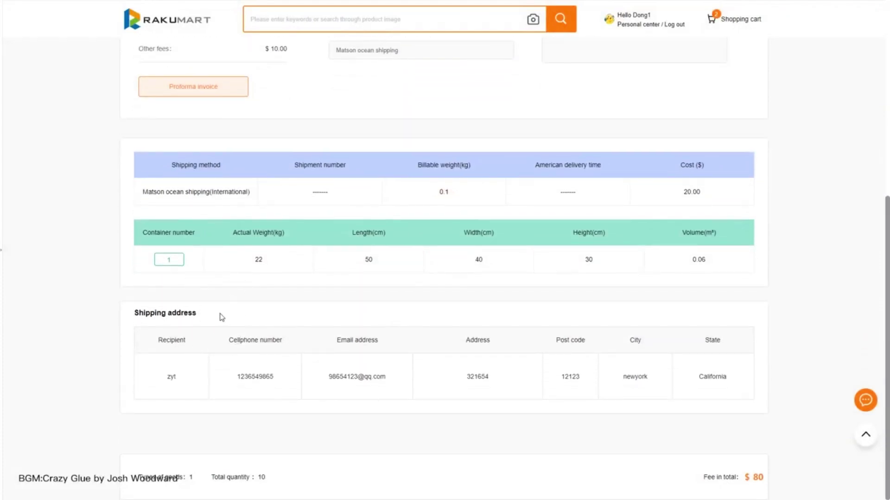
{"action": "scroll", "coordinate": [289, 367], "scroll_direction": "up", "scroll_amount": 3}
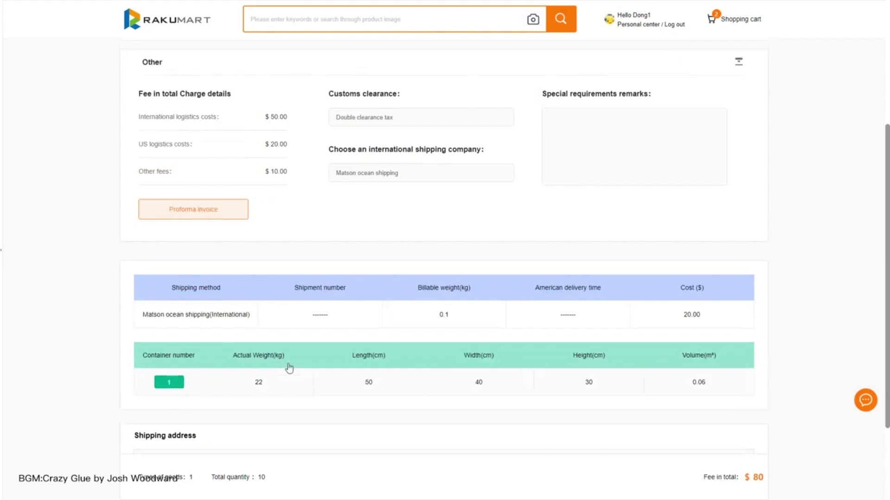
{"action": "scroll", "coordinate": [289, 367], "scroll_direction": "up", "scroll_amount": 1}
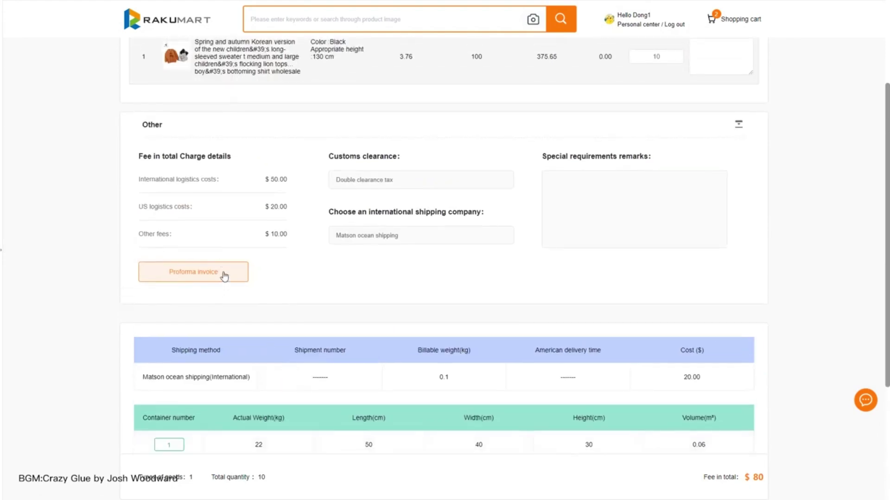
Step: Download this delivery's proforma invoice and head back to all 53 in-transit shipments
{"action": "left_click", "coordinate": [224, 276]}
{"action": "scroll", "coordinate": [298, 285], "scroll_direction": "up", "scroll_amount": 2}
{"action": "scroll", "coordinate": [297, 285], "scroll_direction": "up", "scroll_amount": 2}
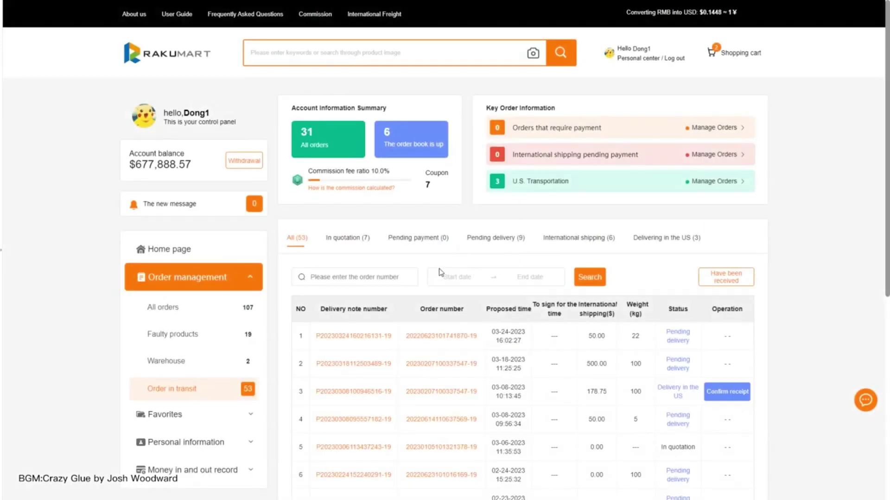
Step: Switch through Pending delivery and International shipping (six) to Delivering in the US (three)
{"action": "left_click", "coordinate": [502, 238]}
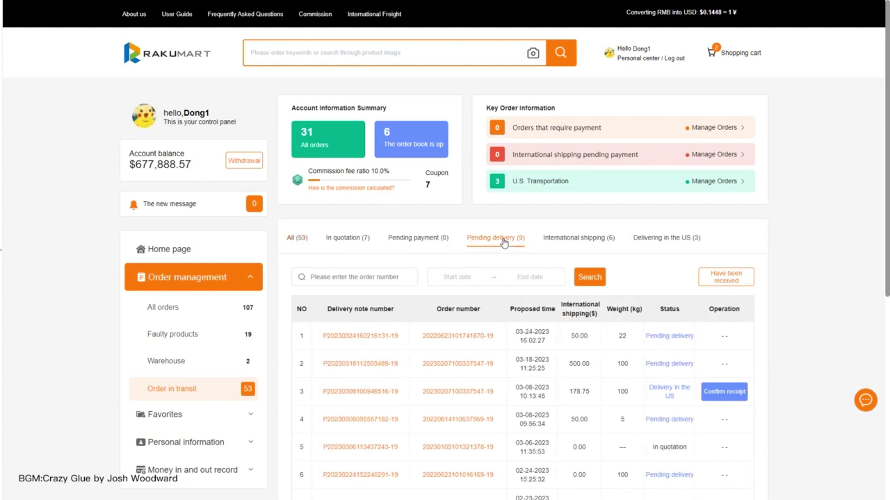
{"action": "left_click", "coordinate": [565, 240]}
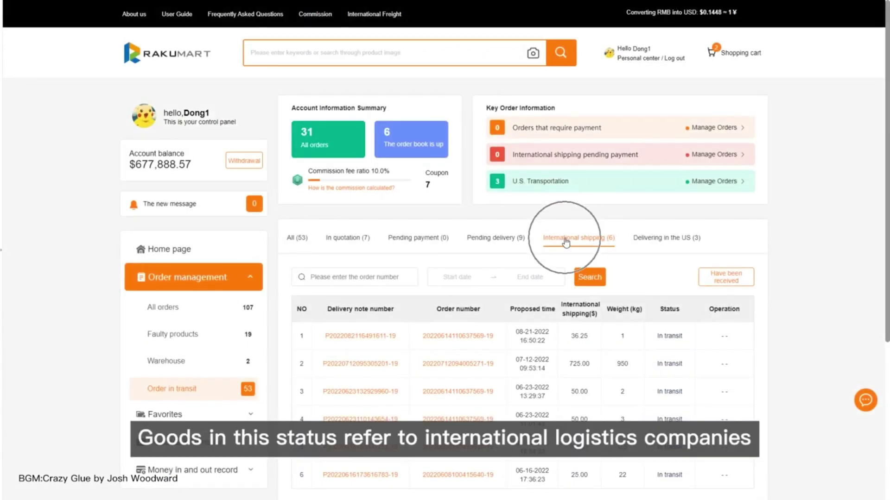
{"action": "scroll", "coordinate": [565, 240], "scroll_direction": "down", "scroll_amount": 1}
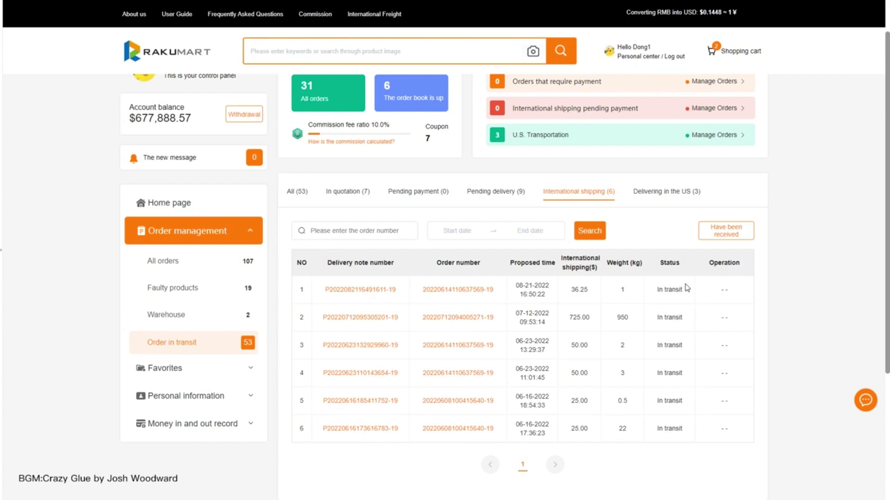
{"action": "left_click", "coordinate": [679, 194]}
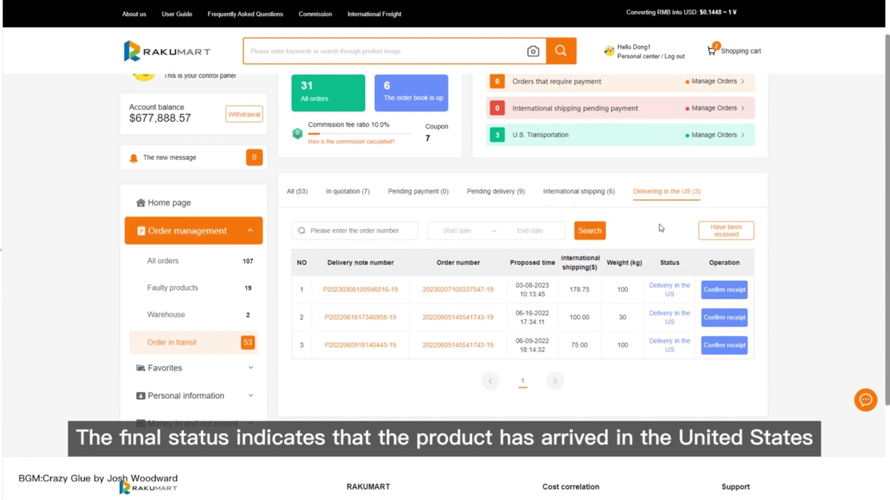